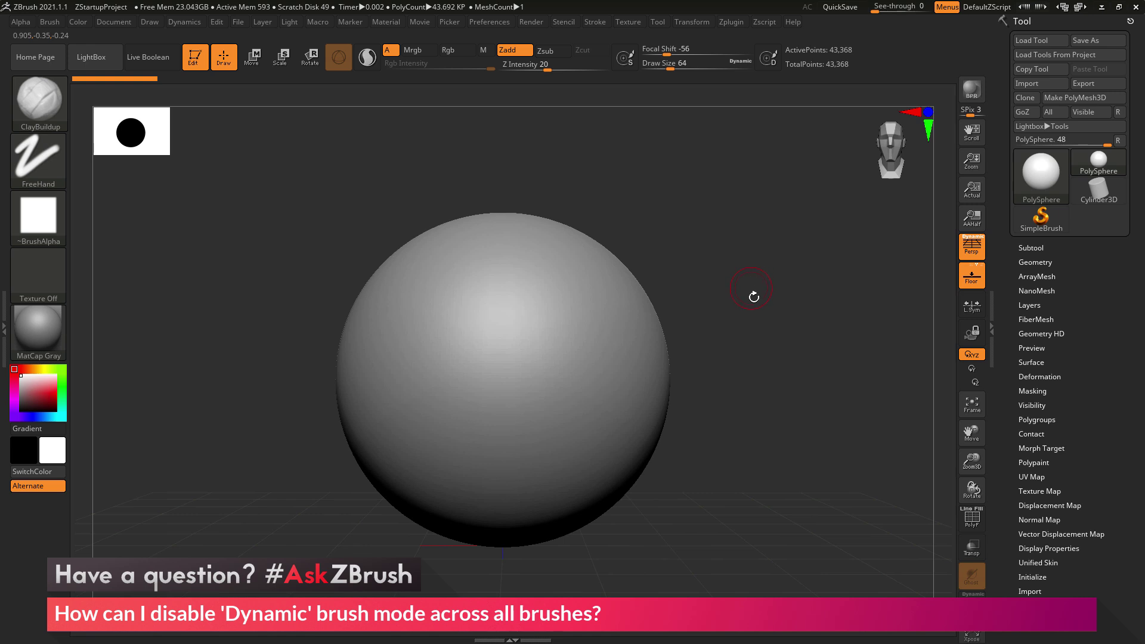
- Sculpt three symmetrical ClayBuildup strokes down the front of the sphere at different zoom levels with Dynamic draw size on
mouse_move(749, 309)
alt+mouse_down()
mouse_move(757, 343)
mouse_move(760, 325)
alt+mouse_up()
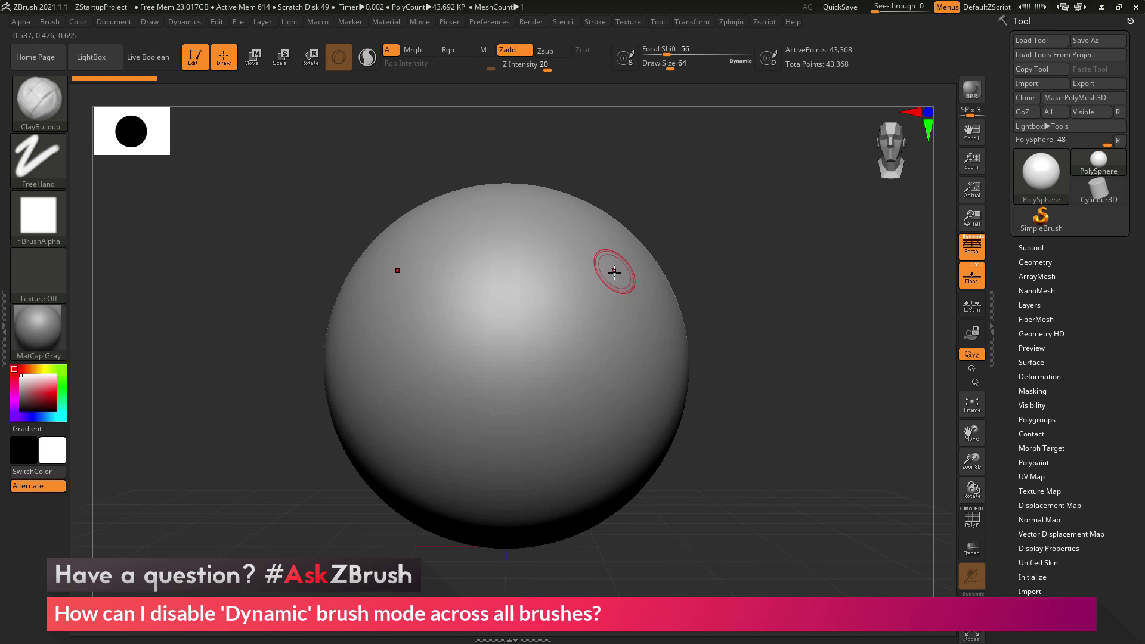
mouse_move(609, 259)
mouse_down()
mouse_move(617, 327)
mouse_move(580, 434)
mouse_up()
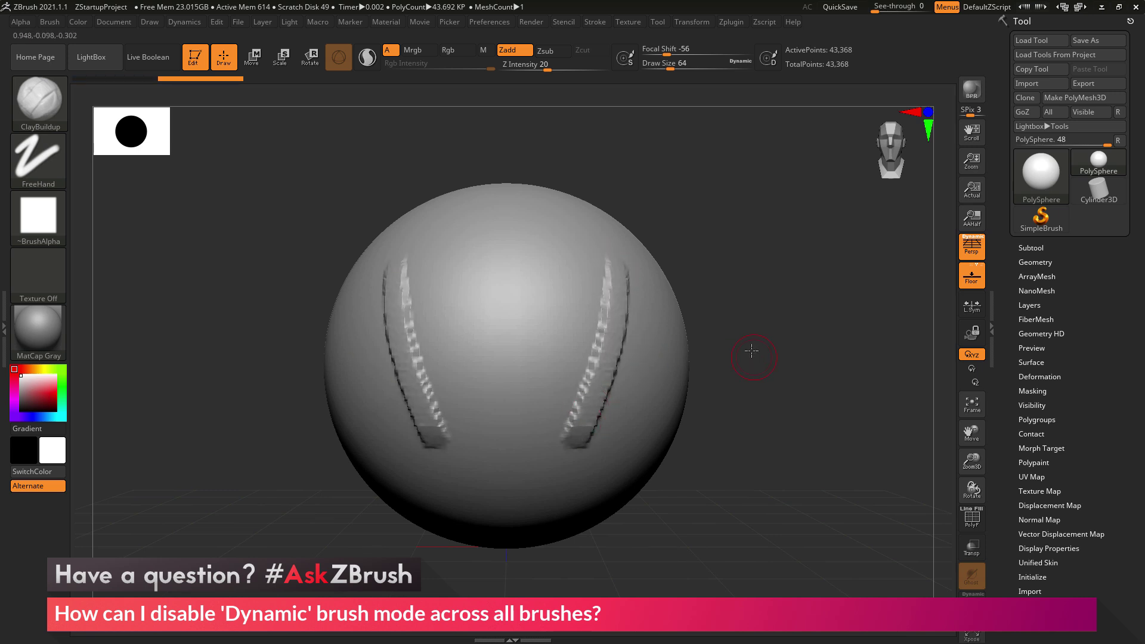
ctrl+right_drag(751, 350, 718, 253)
drag(593, 266, 572, 352)
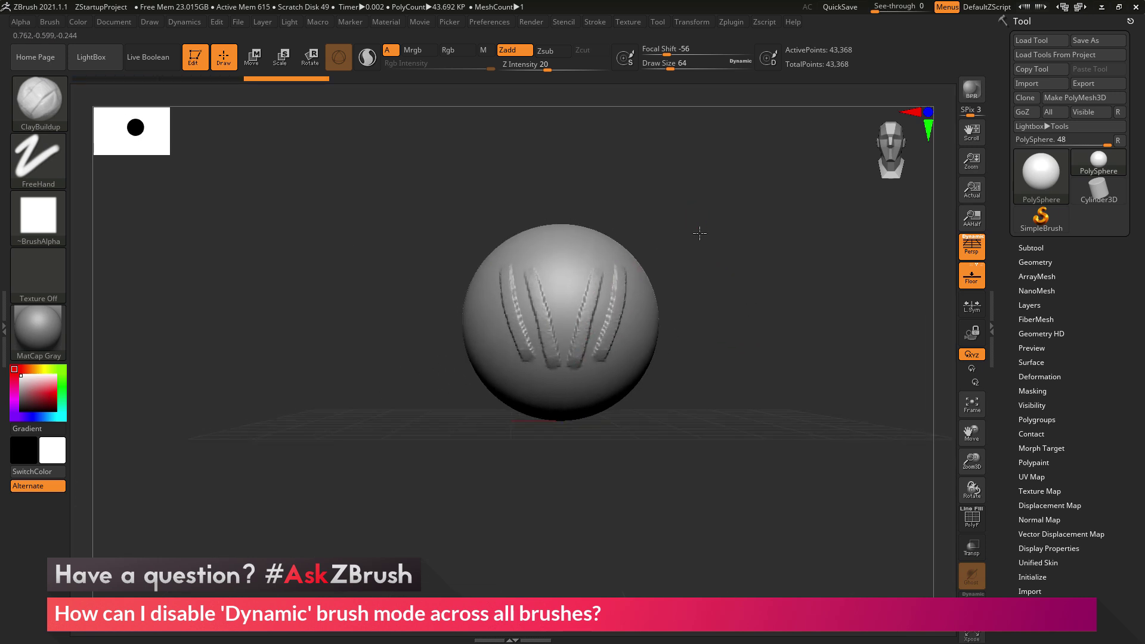
ctrl+right_drag(572, 352, 532, 235)
drag(532, 235, 517, 331)
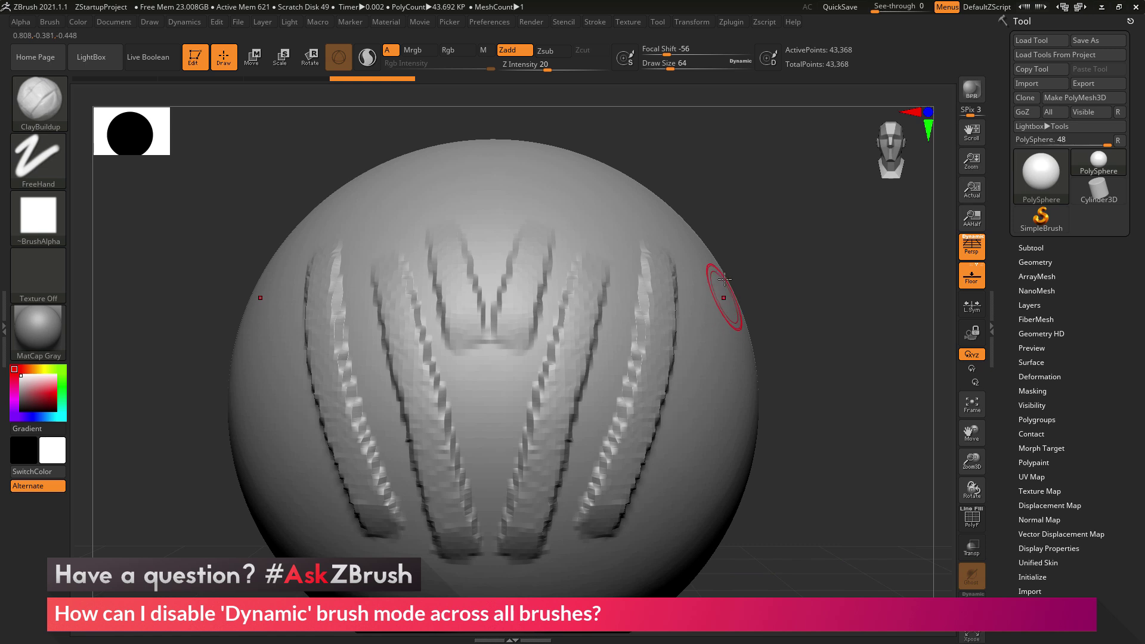
- Undo all the ClayBuildup strokes on the sphere
key(ctrl+z)
key(ctrl+z)
key(ctrl+z)
key(ctrl+z)
key(ctrl+z)
key(ctrl+z)
key(ctrl+z)
key(ctrl+z)
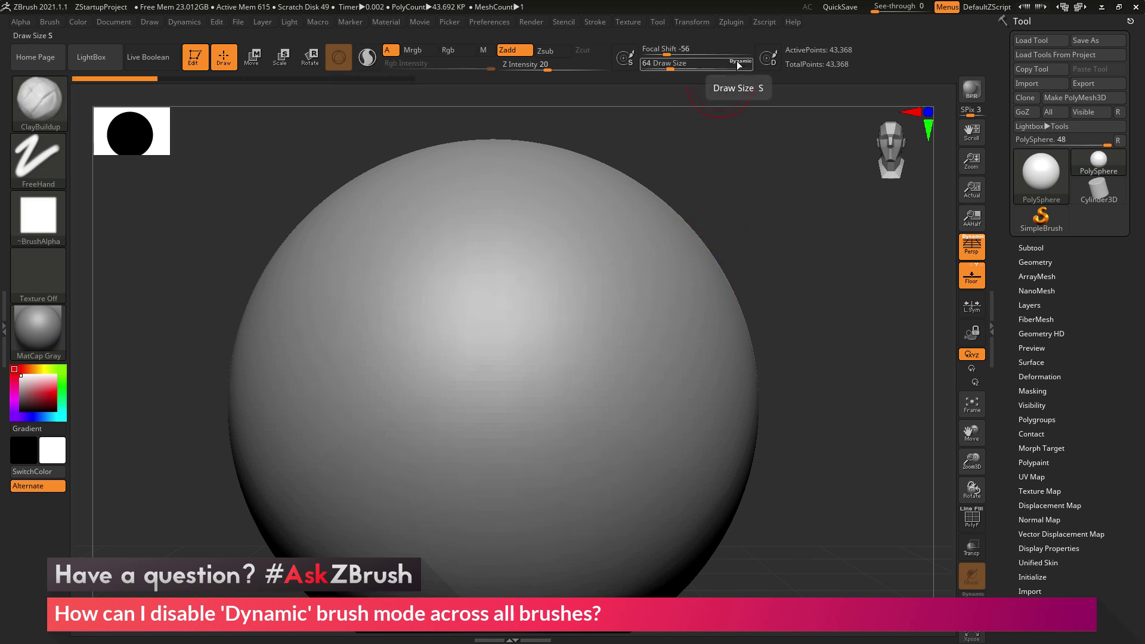
- Turn off Dynamic draw size, set the draw size to 41, and sculpt three symmetrical ClayBuildup strokes at different zoom levels
drag(739, 61, 666, 68)
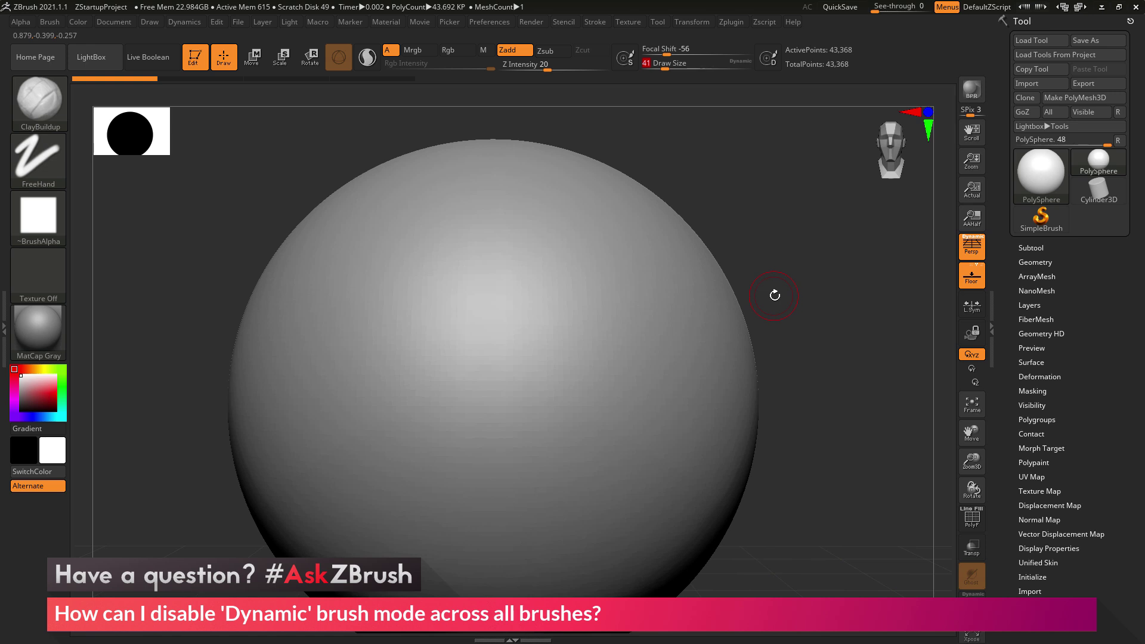
alt+drag(786, 330, 765, 214)
drag(595, 264, 570, 373)
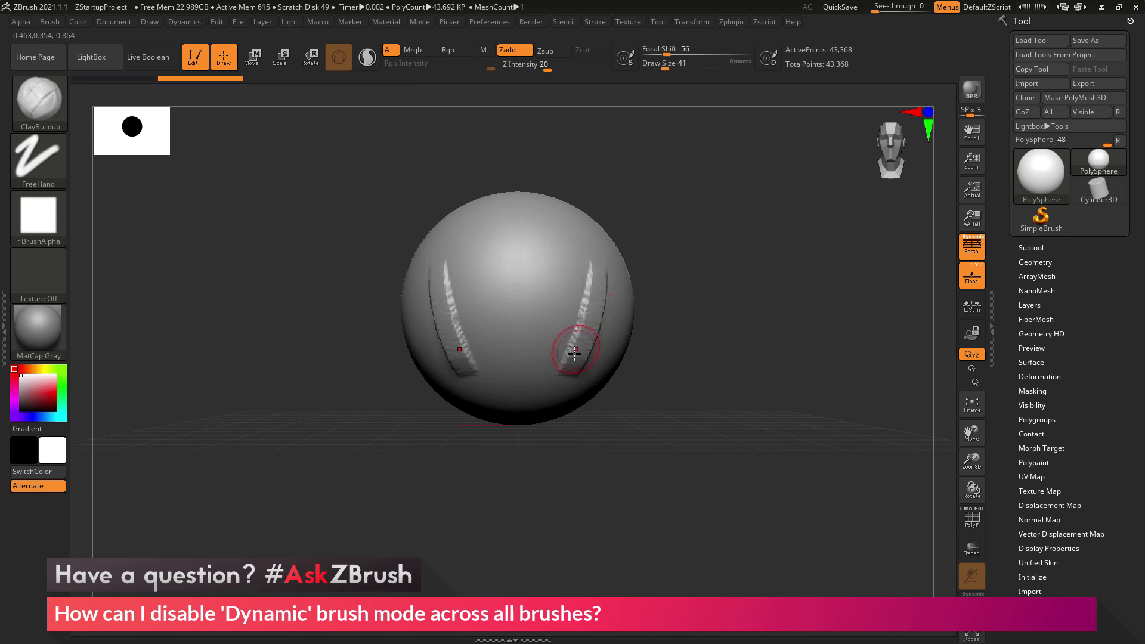
alt+drag(672, 217, 718, 471)
drag(511, 227, 435, 423)
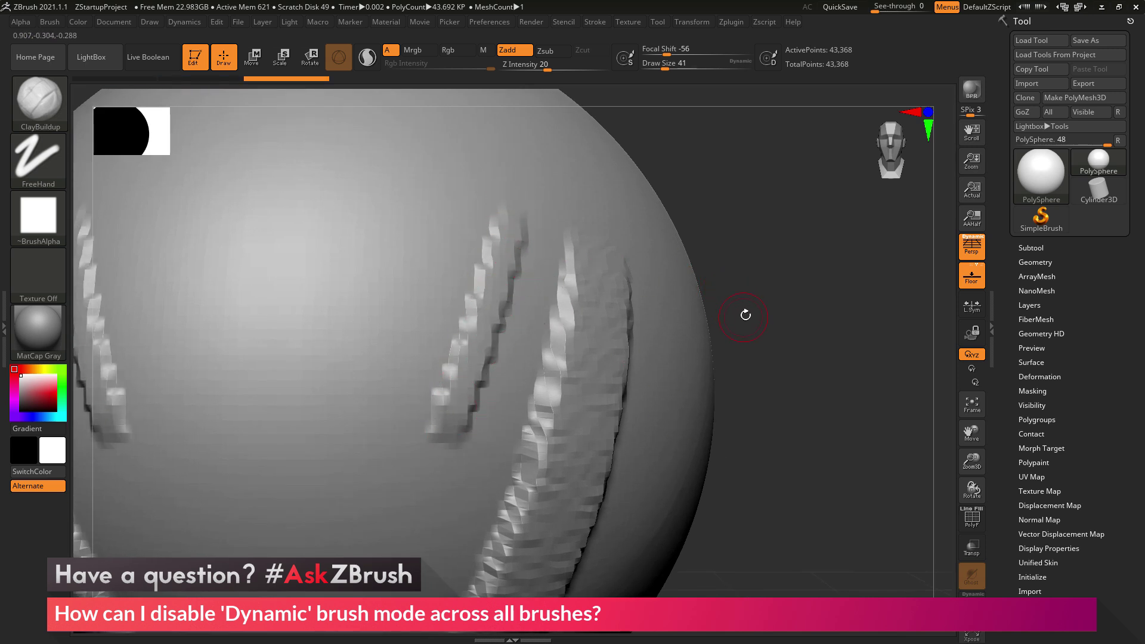
alt+drag(762, 345, 715, 227)
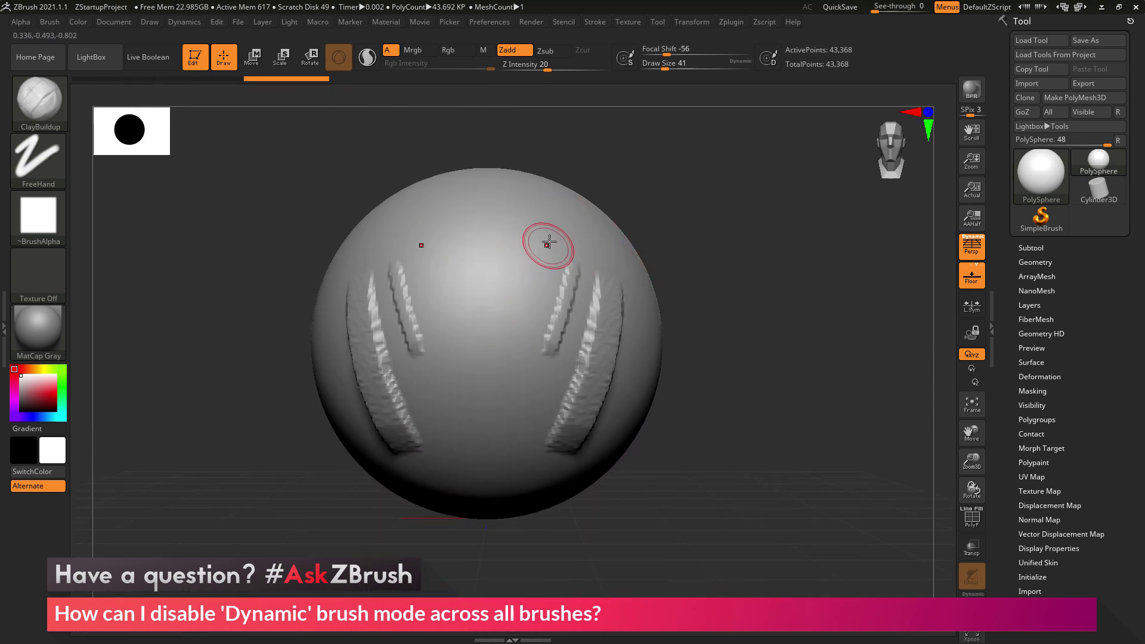
mouse_move(556, 234)
mouse_down()
mouse_move(516, 300)
mouse_move(520, 337)
mouse_up()
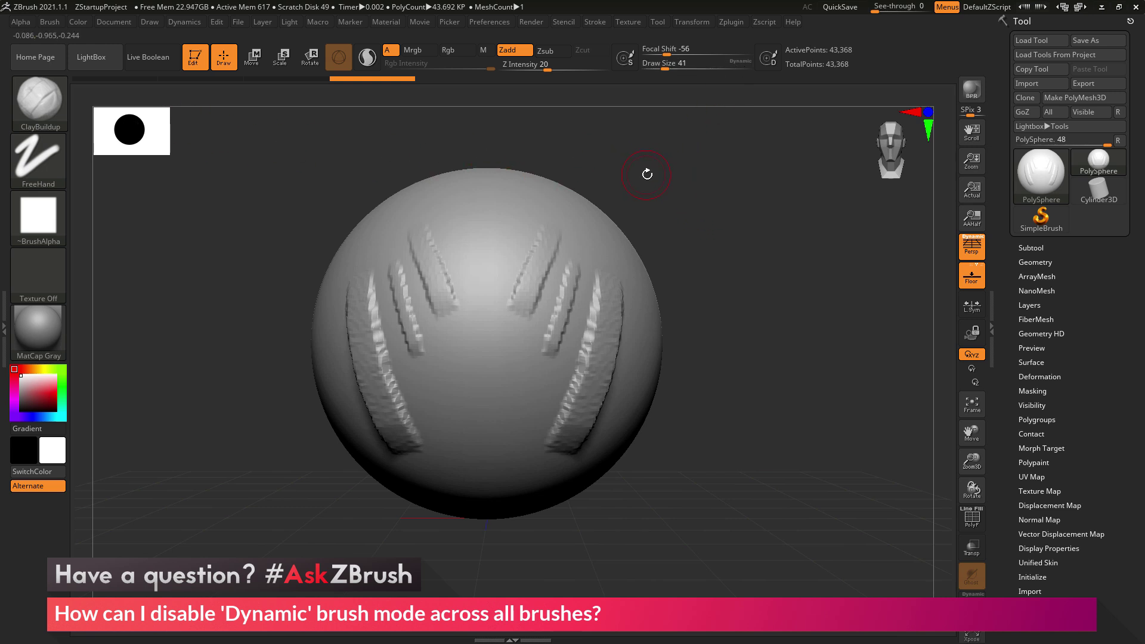
- Switch to the Standard brush and store the current configuration in the preferences
key(b)
key(s)
key(t)
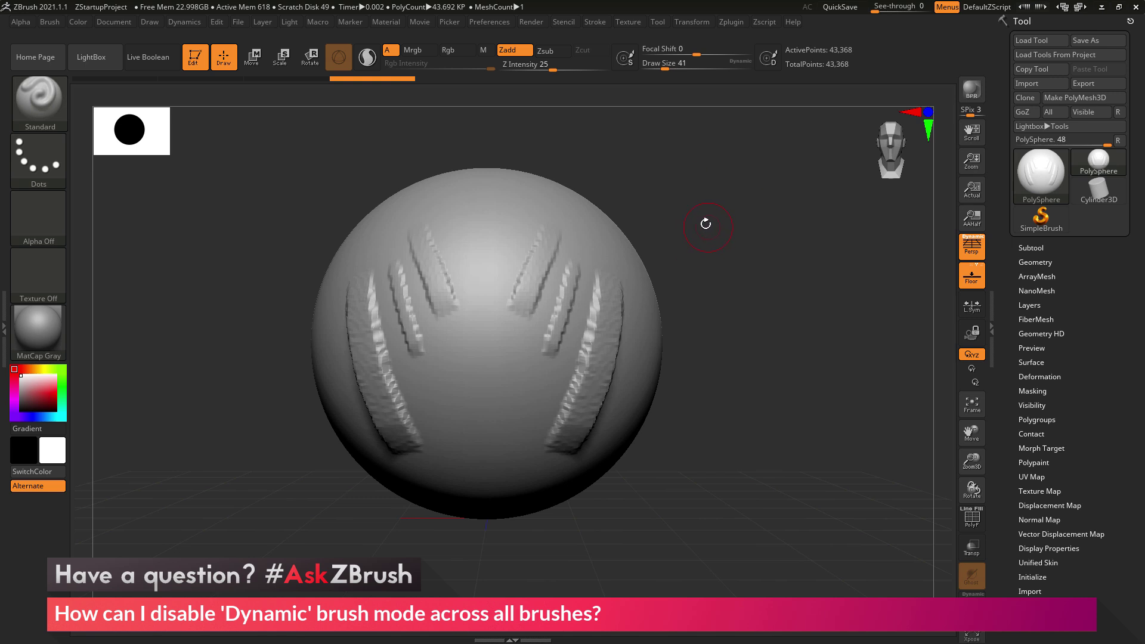
click(498, 23)
click(512, 64)
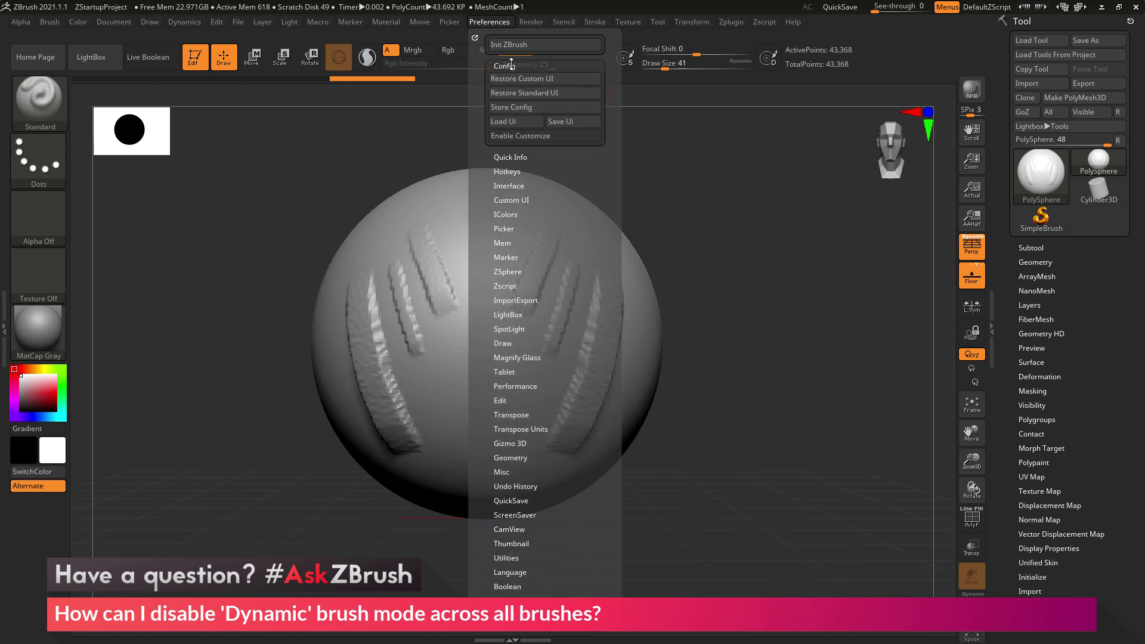
click(517, 108)
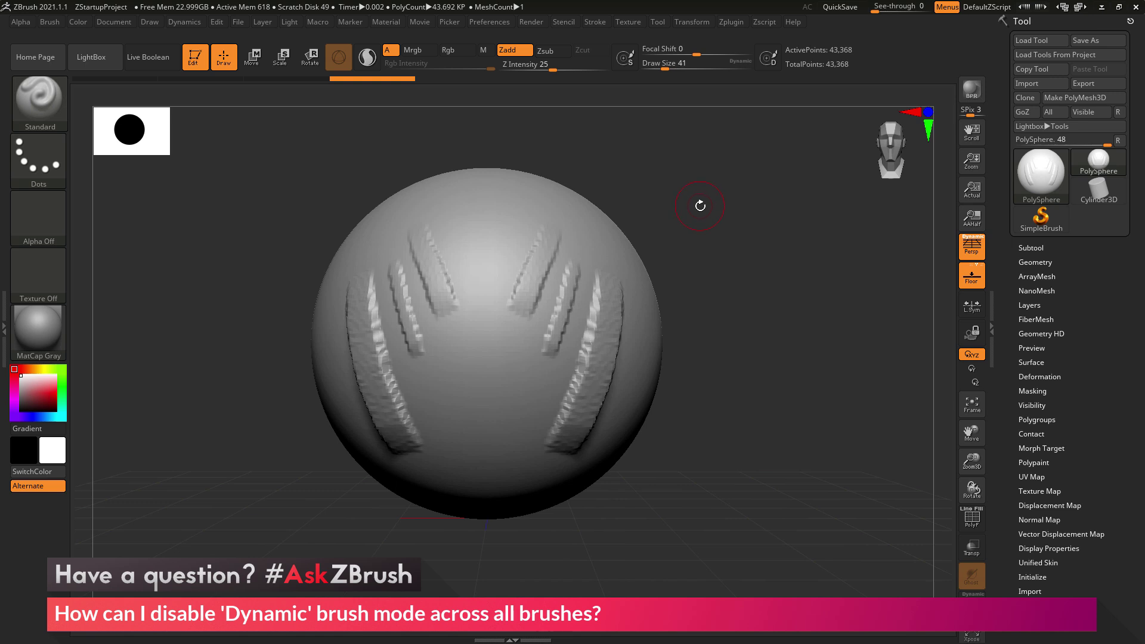
- Select the ZModeler brush and accept the note about Dynamic Draw Size mode
click(40, 99)
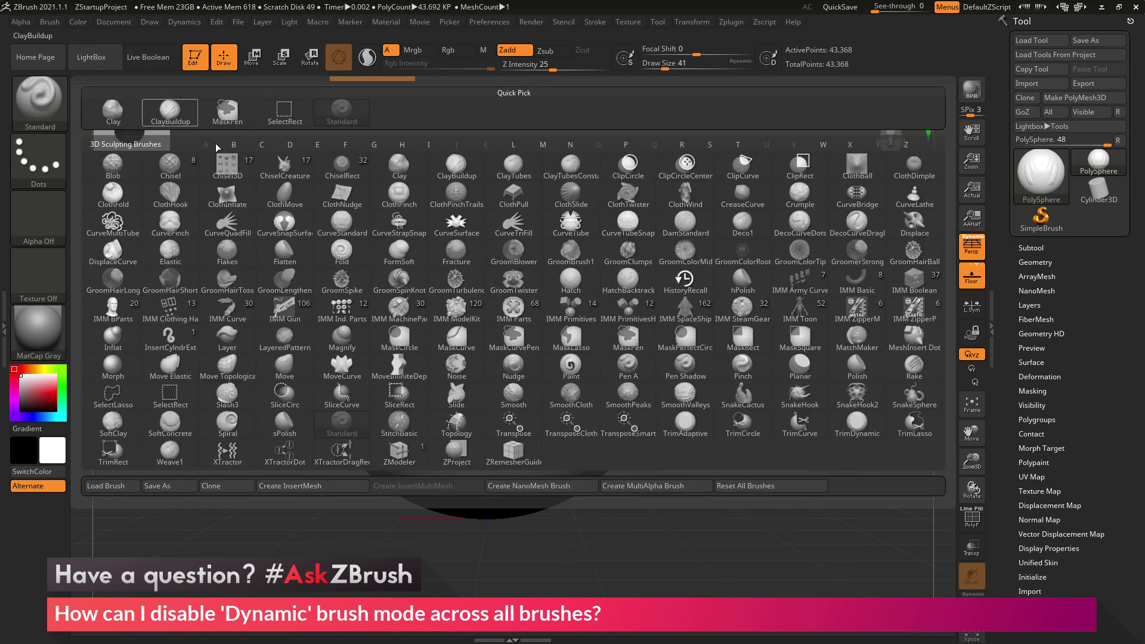
click(403, 459)
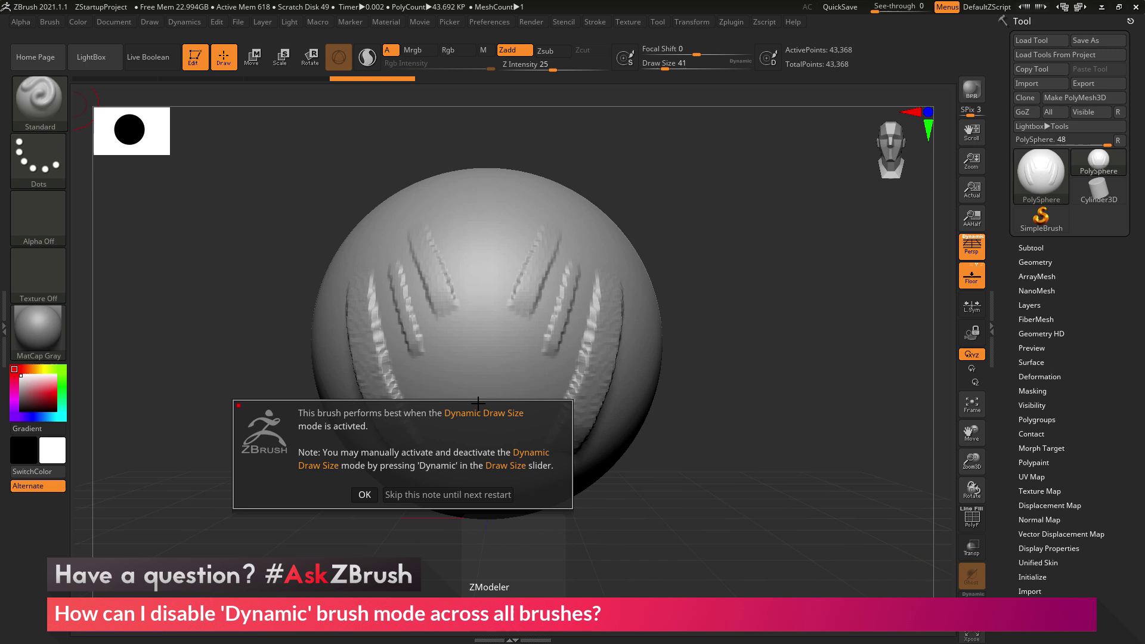
click(365, 494)
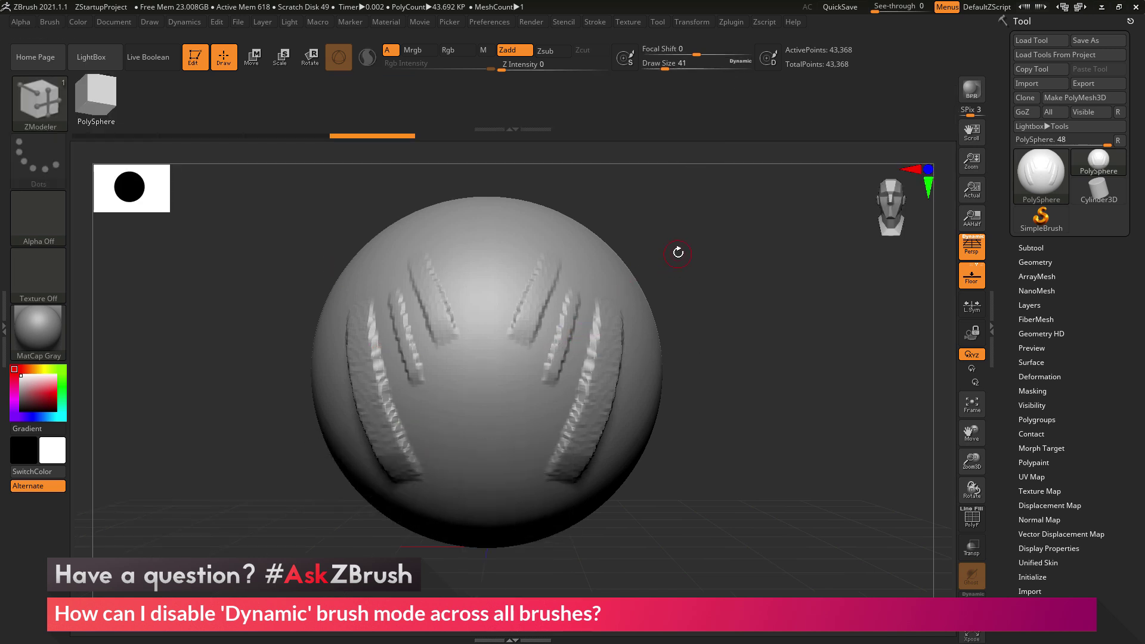
- Switch back to the Standard brush, turn off Dynamic draw size, and set the draw size to 41
key(b)
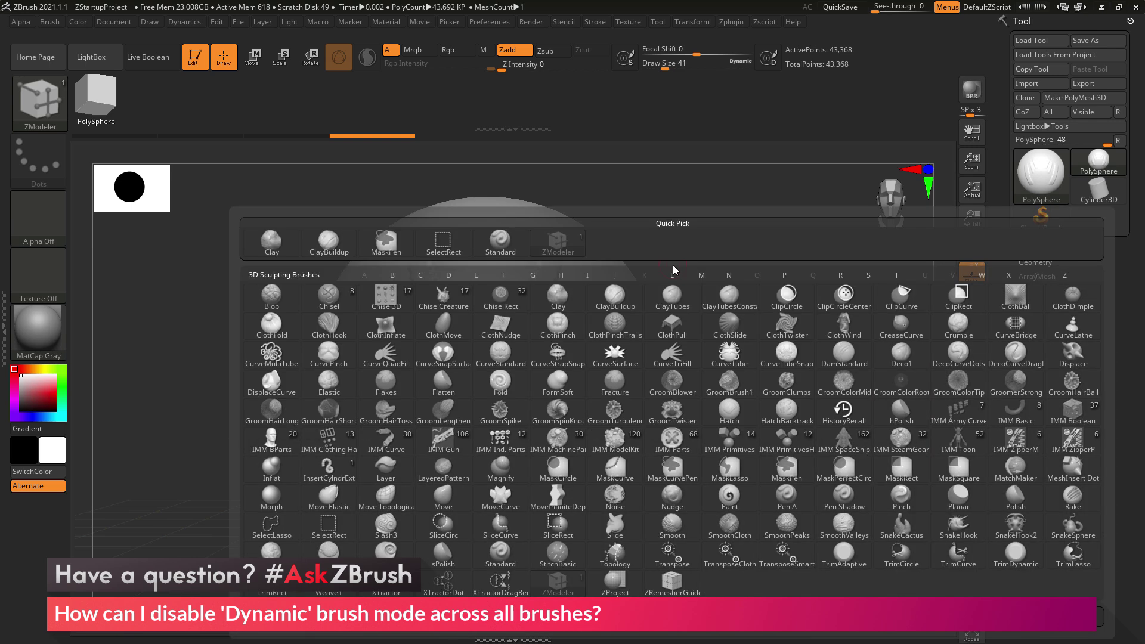
key(s)
key(t)
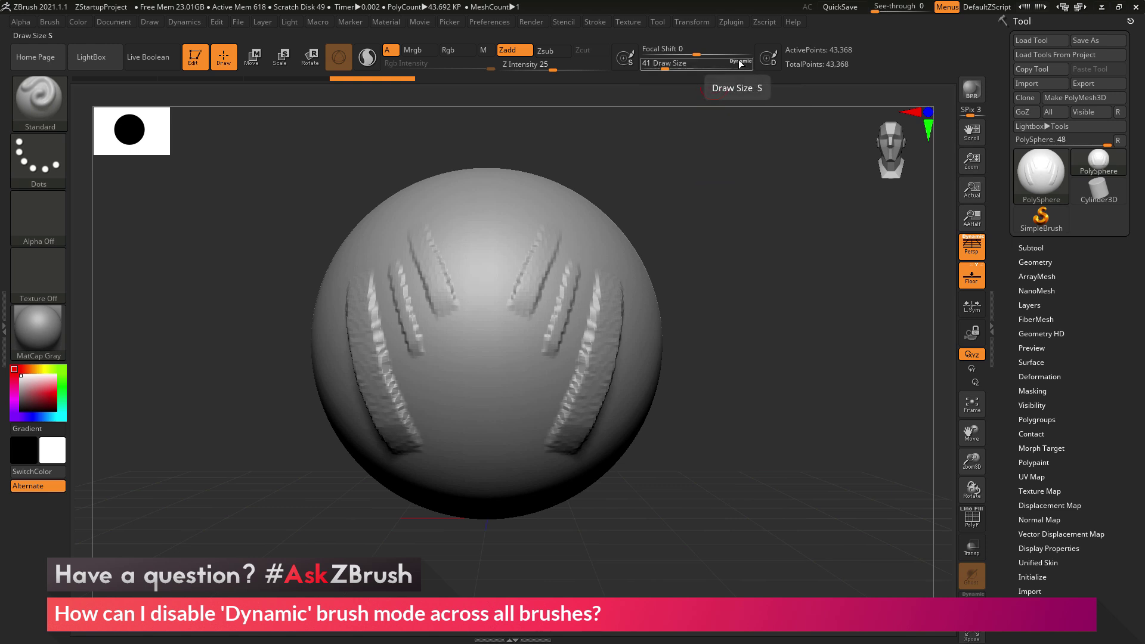
drag(739, 64, 735, 64)
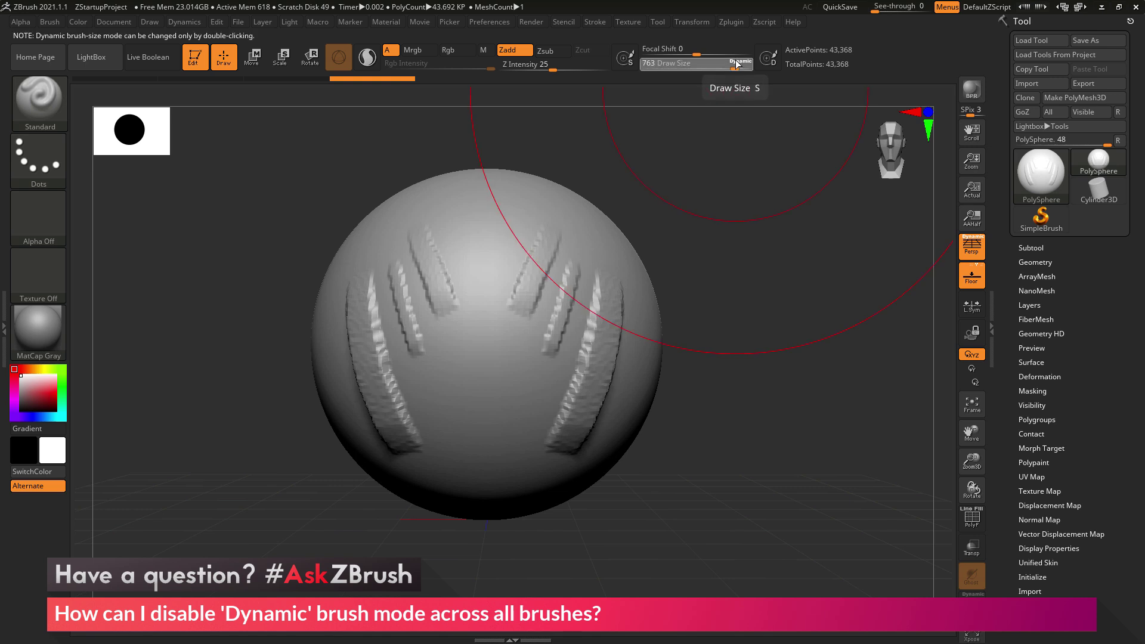
text(41)
key(Return)
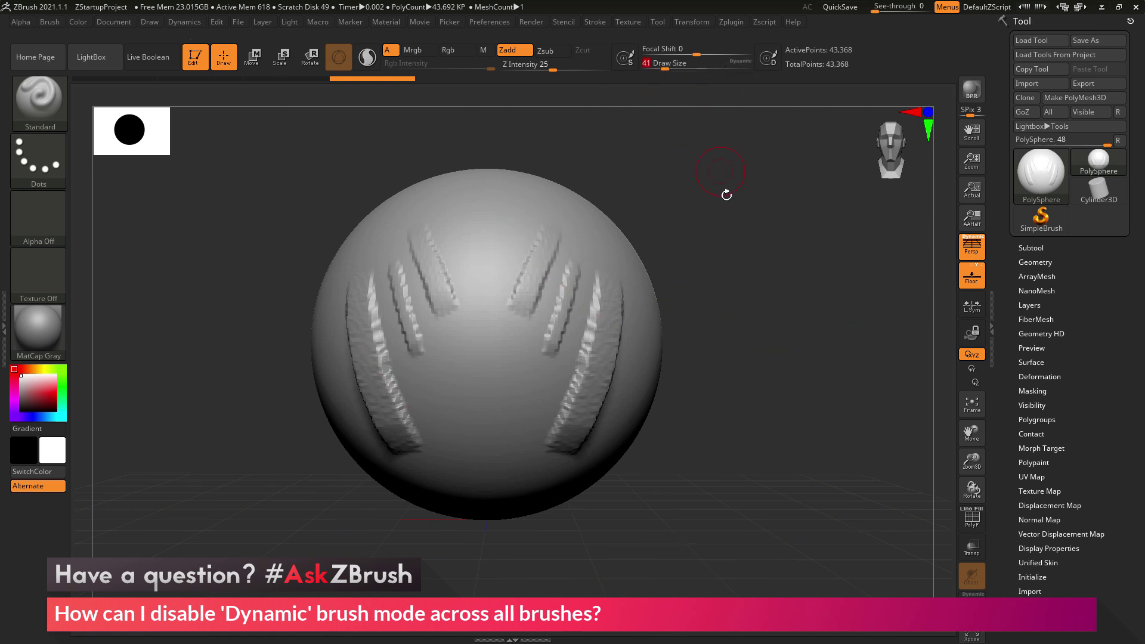
- Switch to the ClayBuildup brush and store the configuration with Dynamic draw size off
key(b)
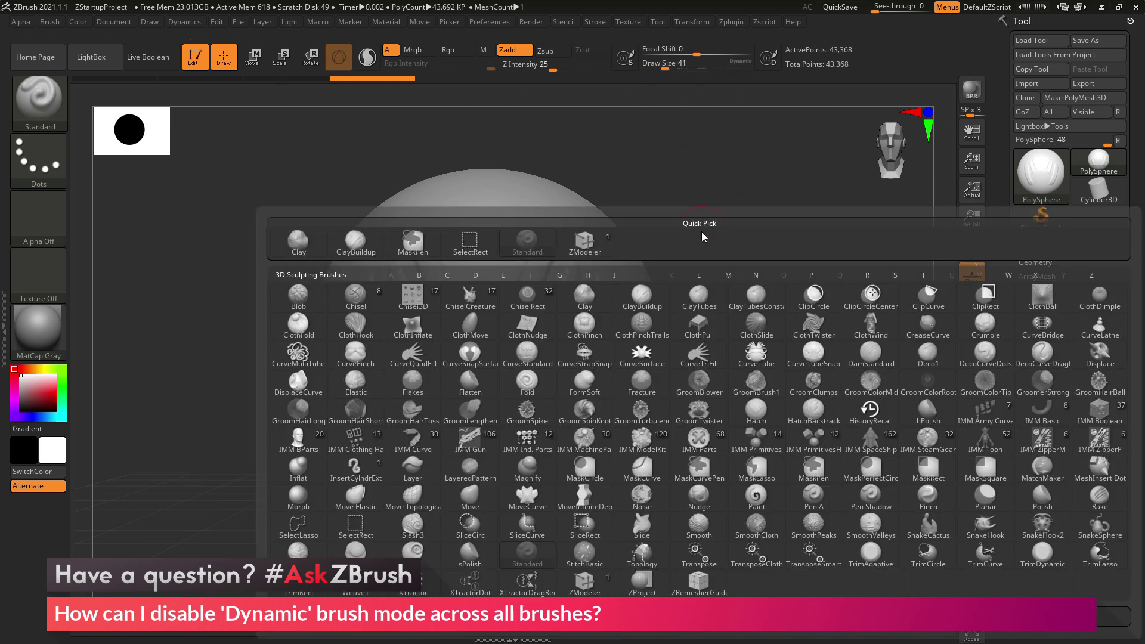
key(c)
key(b)
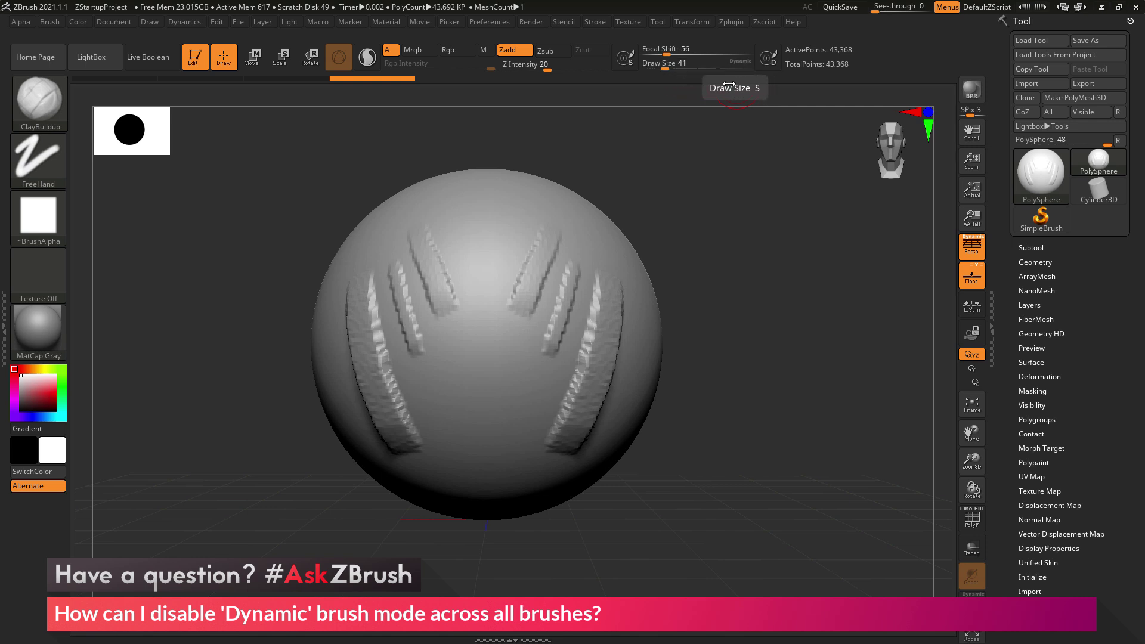
click(497, 21)
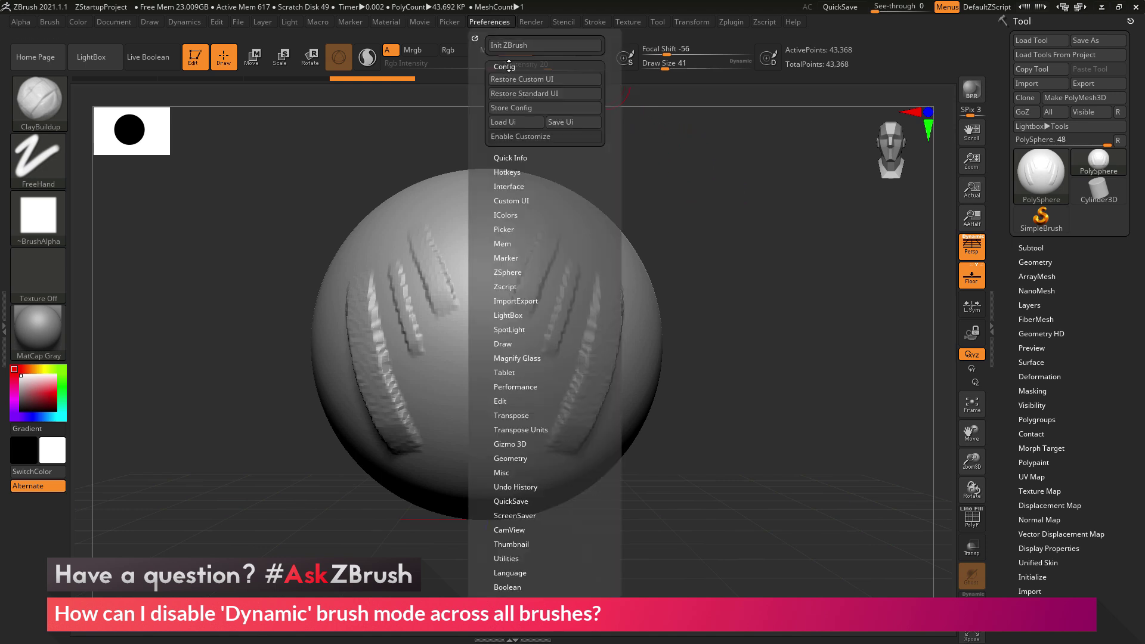
click(520, 107)
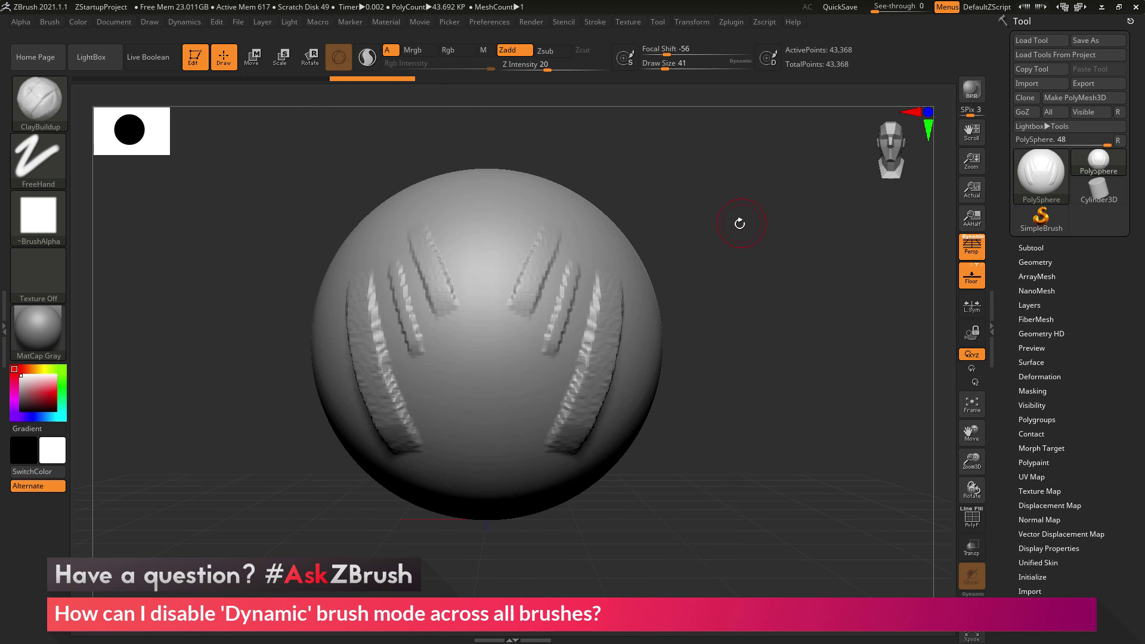
- Select the Standard brush again
key(b)
key(s)
key(t)
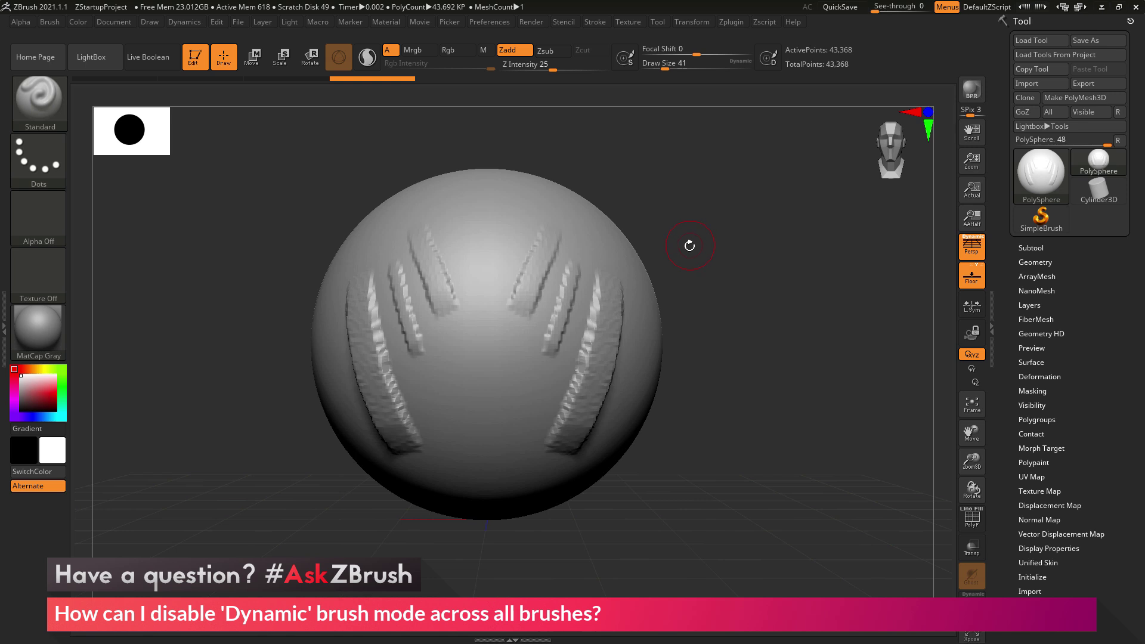